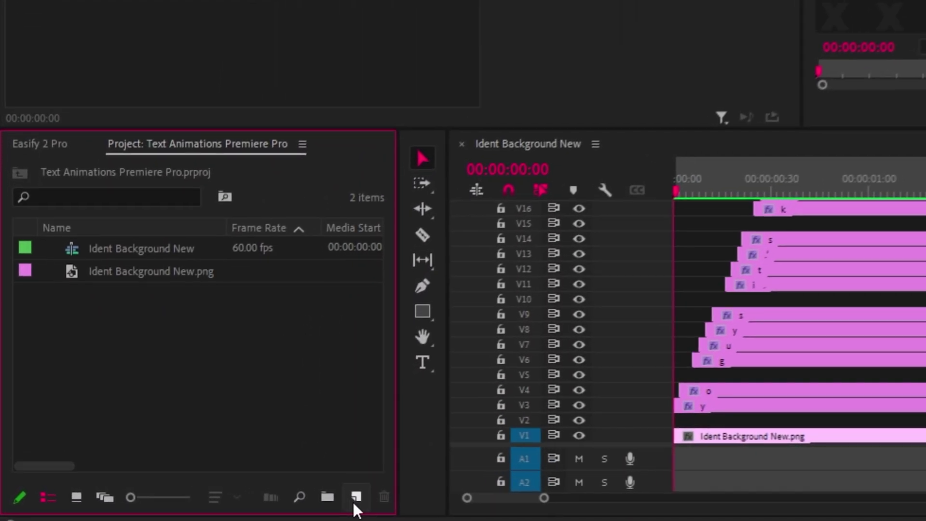
# Create a new sequence with a 60.00 frames/second timebase and a 1920 by 1080 frame size.
pyautogui.click(274, 498)
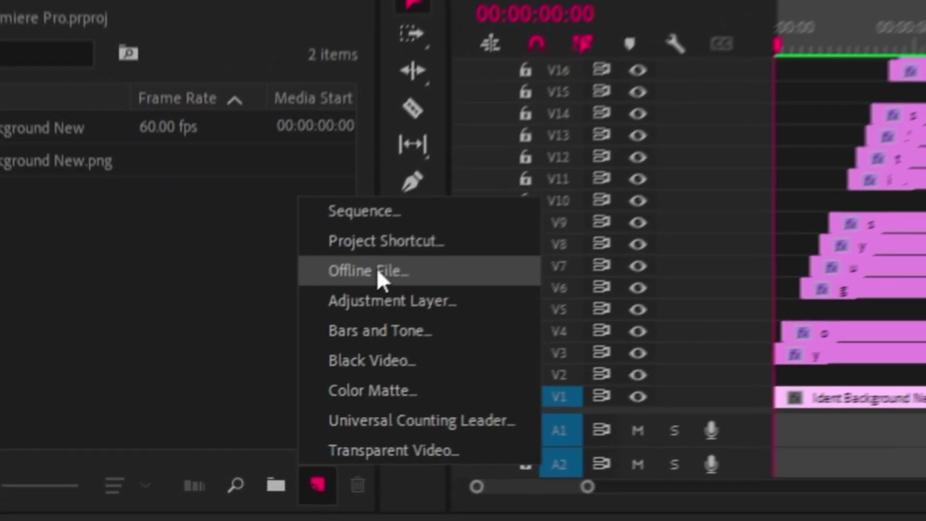
pyautogui.click(343, 308)
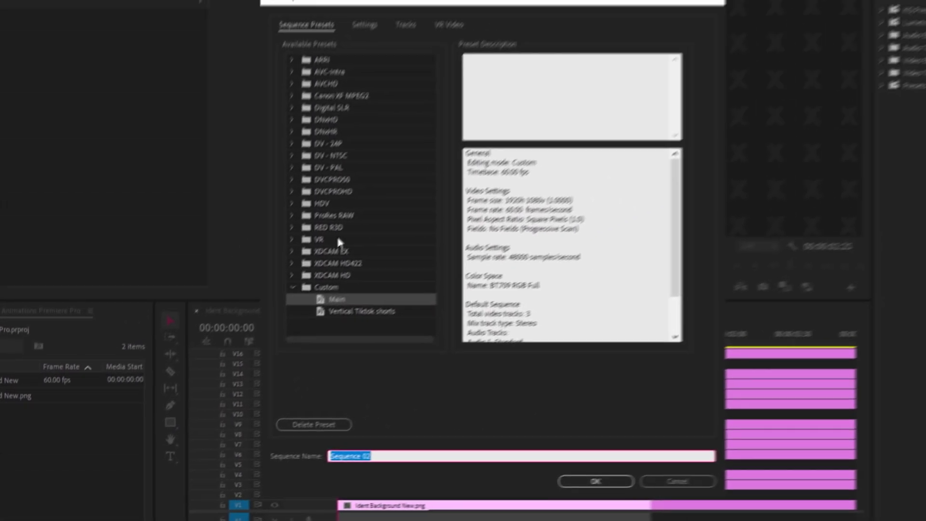
pyautogui.click(364, 25)
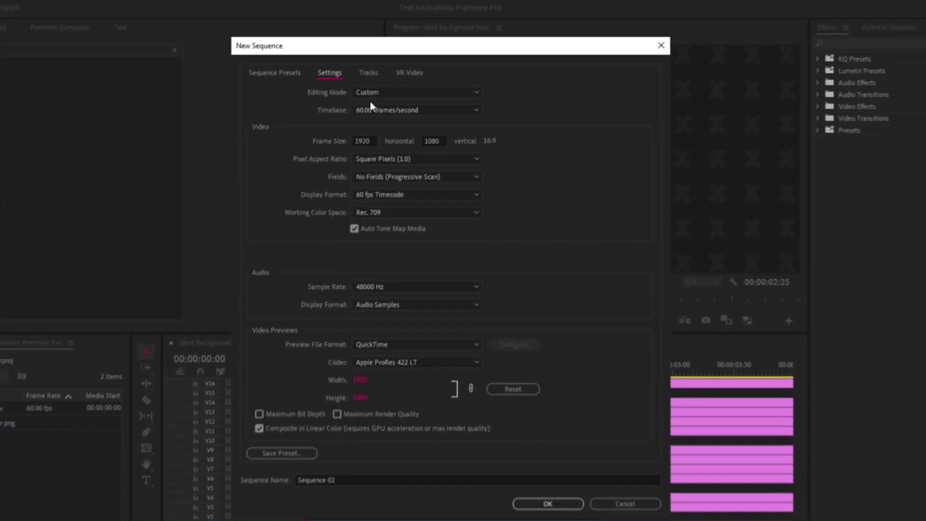
pyautogui.click(365, 109)
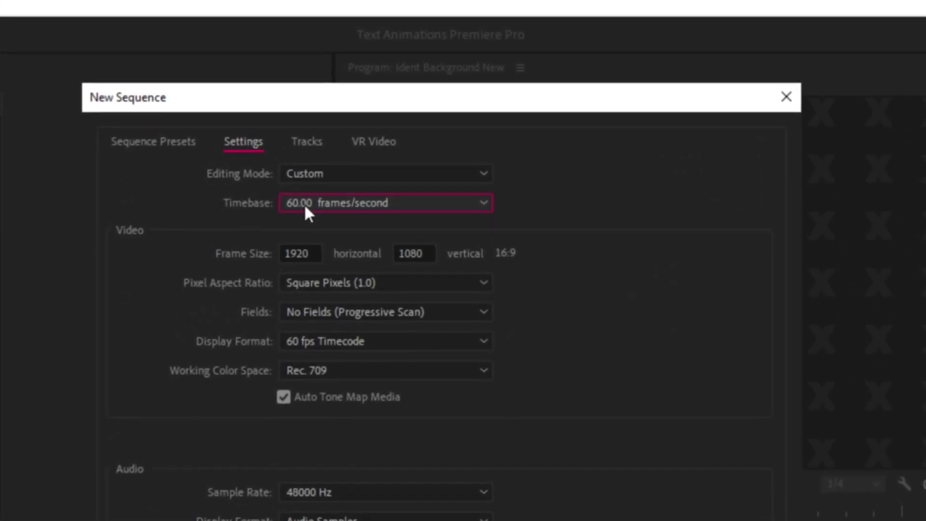
pyautogui.click(317, 188)
pyautogui.click(317, 189)
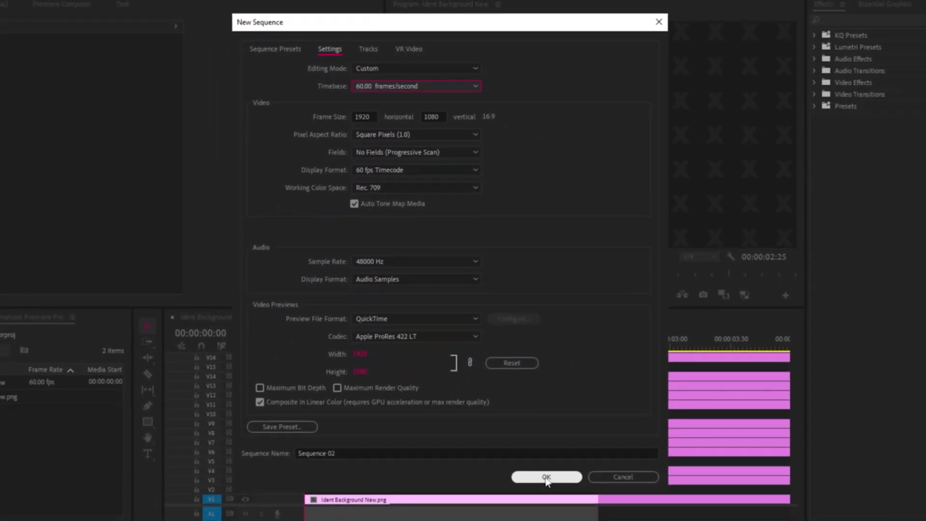
pyautogui.click(546, 477)
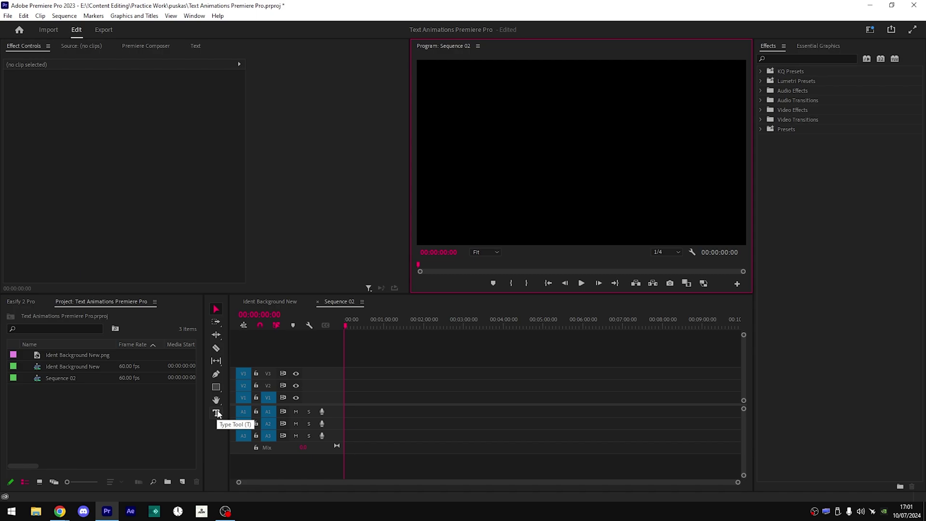
# Add the text "yo guys its kq here" to the video frame, select all of it and open its graphic styling settings.
pyautogui.click(217, 414)
pyautogui.click(581, 139)
pyautogui.write('yo')
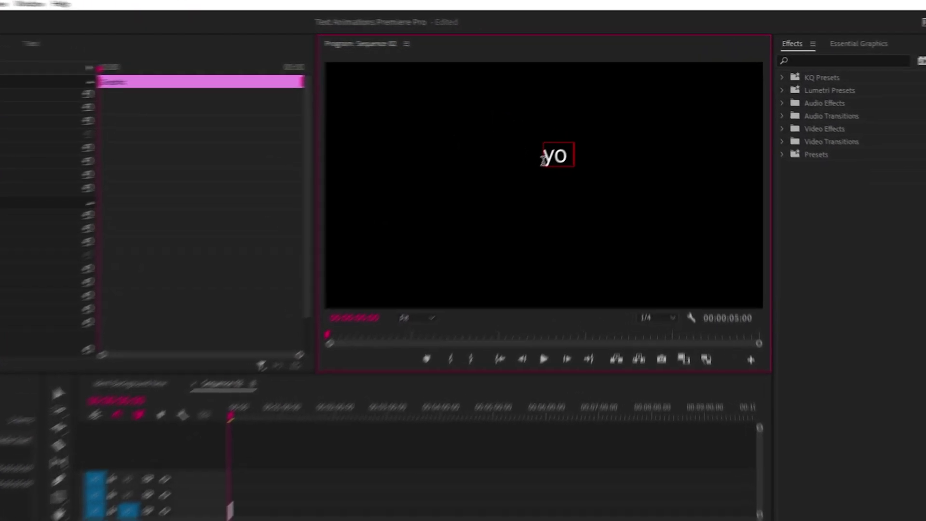
pyautogui.write(' guys its kq her')
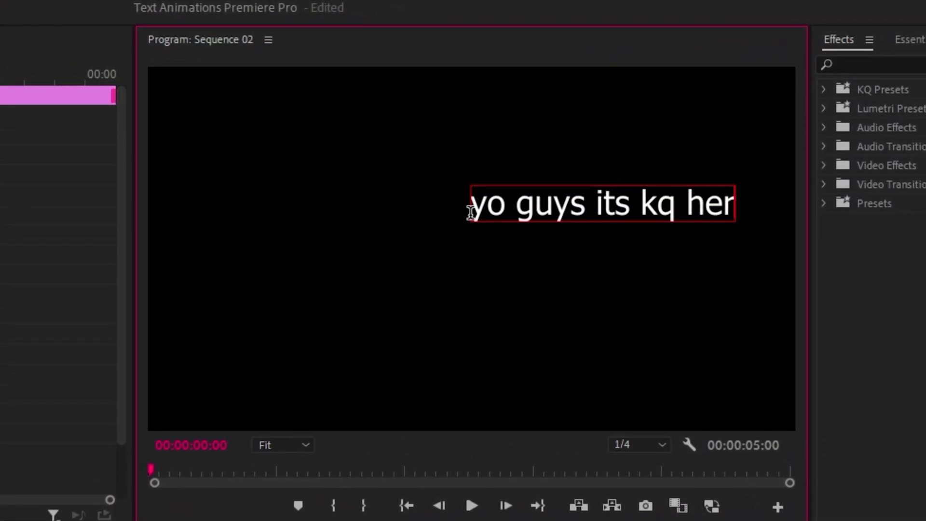
pyautogui.write('e')
pyautogui.hotkey('ctrl', 'a')
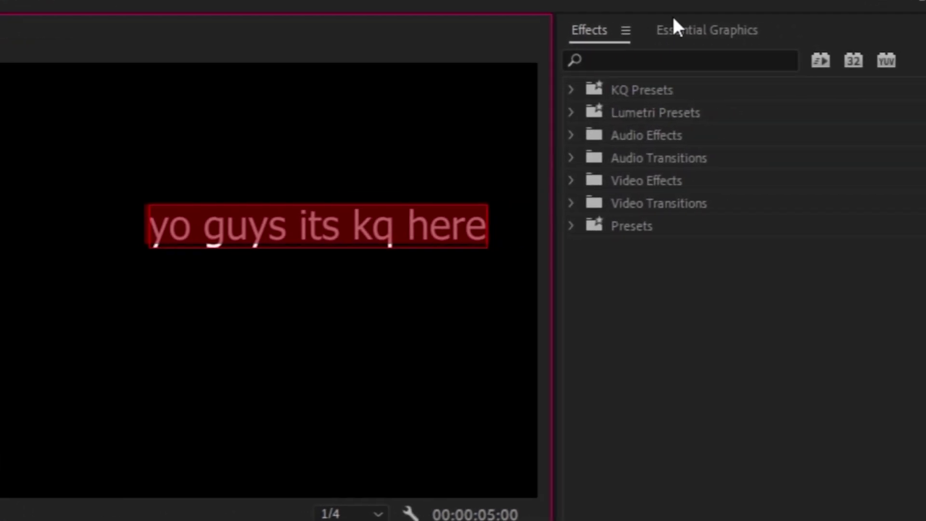
pyautogui.click(674, 19)
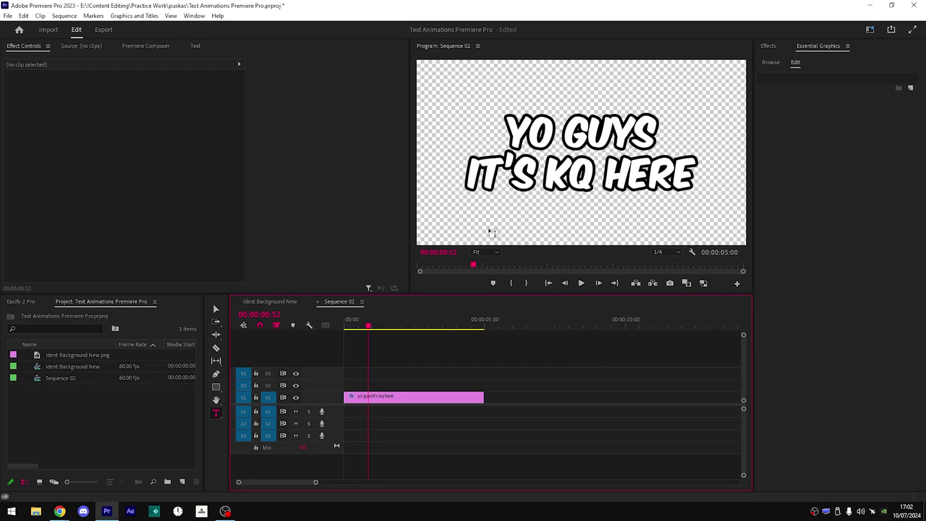
# Change the fill colour of the "yo guys it's kq here" text clip to orange.
pyautogui.click(432, 398)
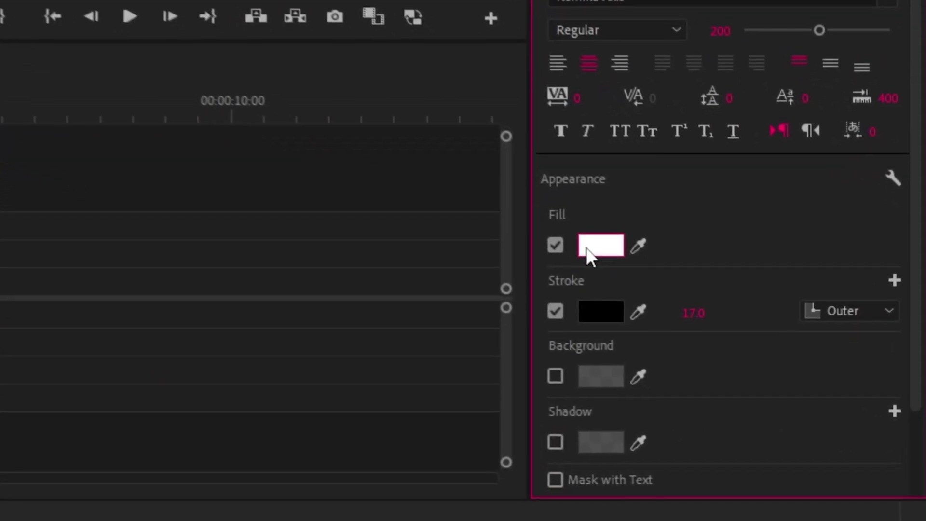
pyautogui.click(739, 351)
pyautogui.moveTo(221, 219); pyautogui.dragTo(270, 336)
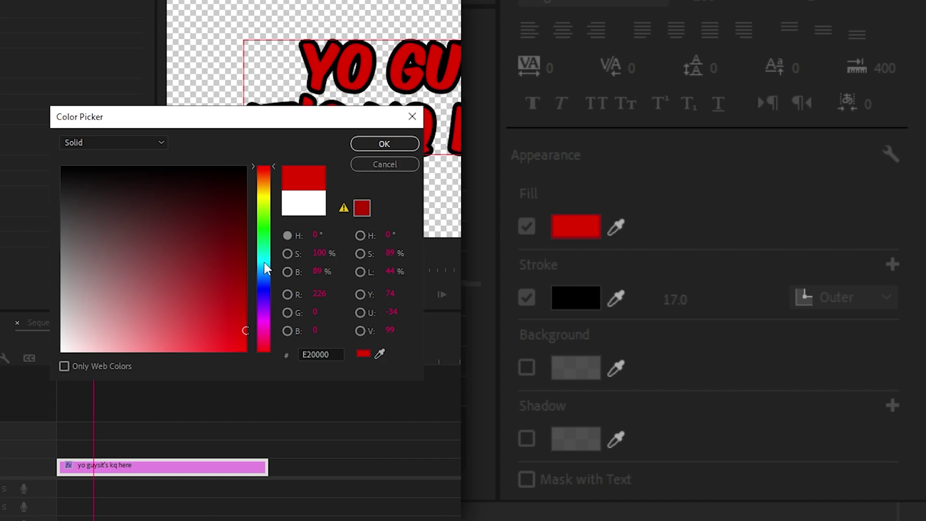
pyautogui.moveTo(264, 263); pyautogui.dragTo(267, 230)
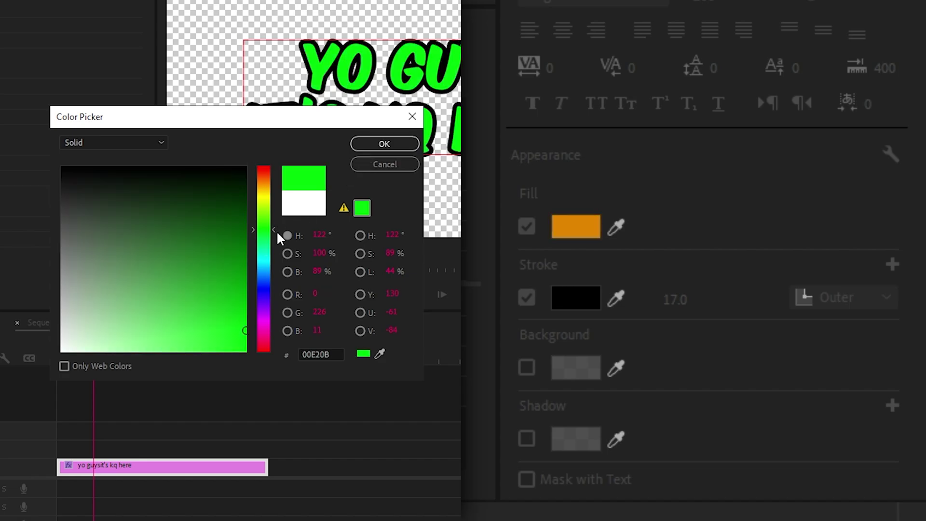
pyautogui.click(374, 164)
# Set the stroke colour of the orange text to red, FF0000.
pyautogui.click(569, 304)
pyautogui.moveTo(165, 285); pyautogui.dragTo(347, 447)
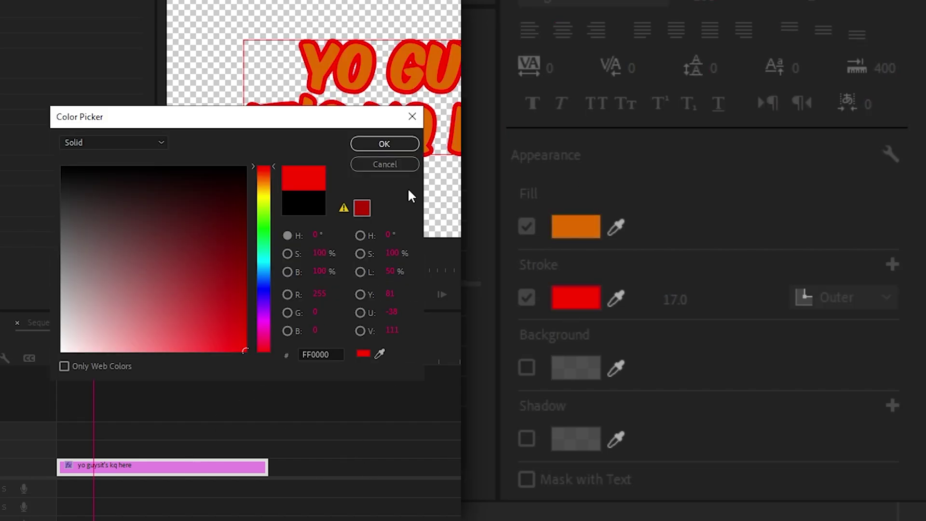
pyautogui.click(384, 144)
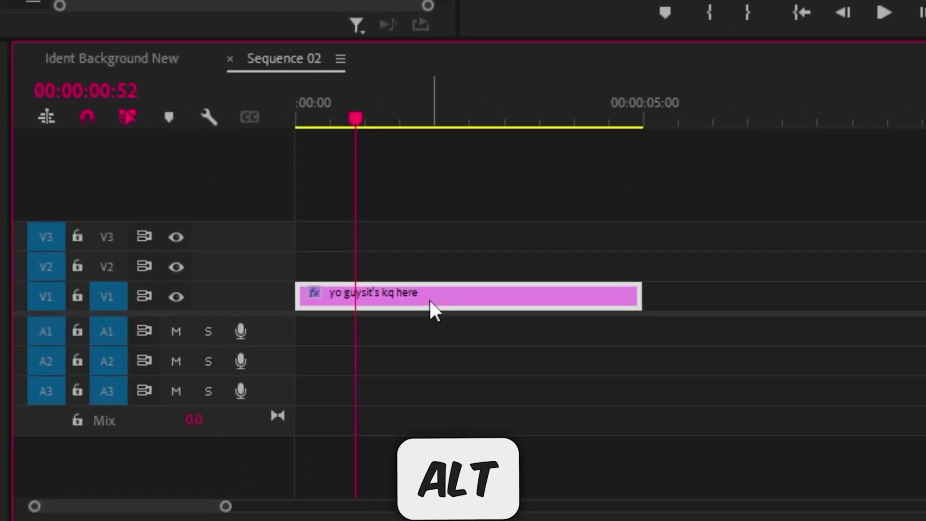
# Duplicate the text clip onto track V2 and select all the text in the copy.
pyautogui.moveTo(430, 302); pyautogui.dragTo(427, 268)
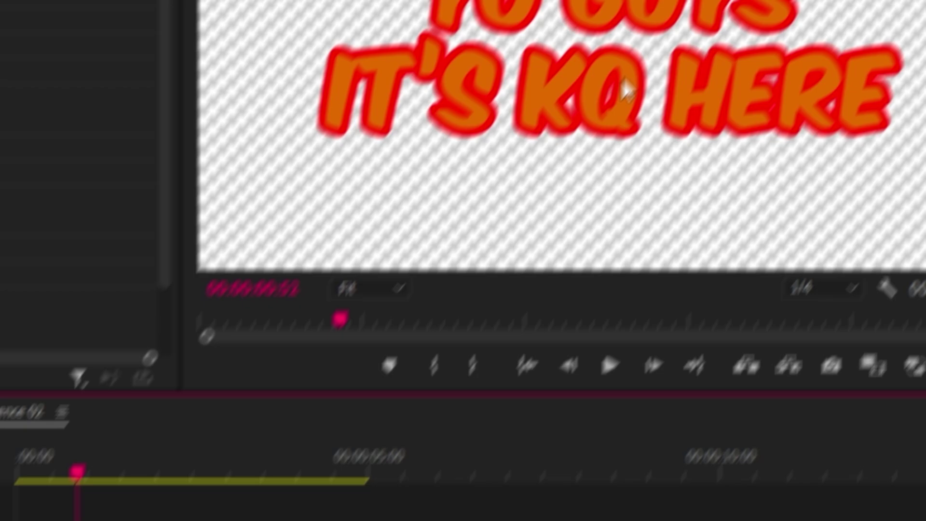
pyautogui.doubleClick(625, 89)
pyautogui.hotkey('ctrl', 'a')
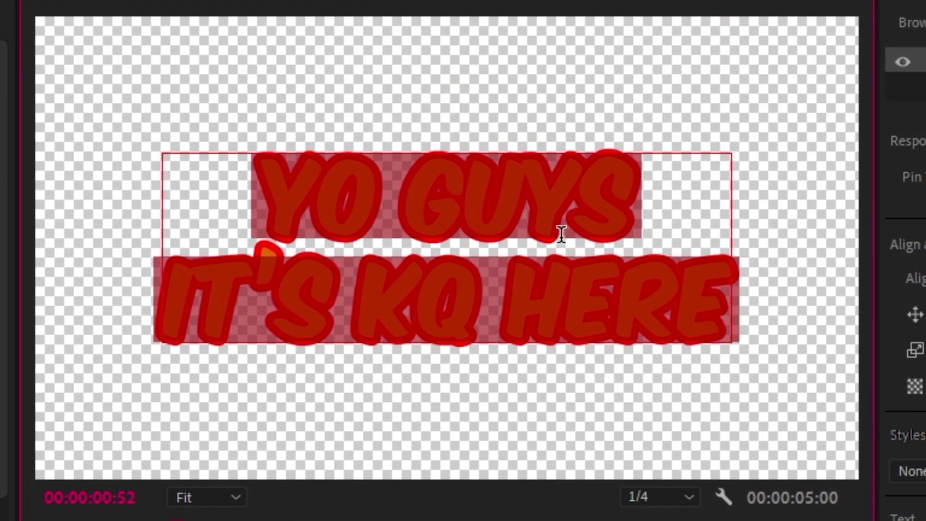
pyautogui.click(173, 183)
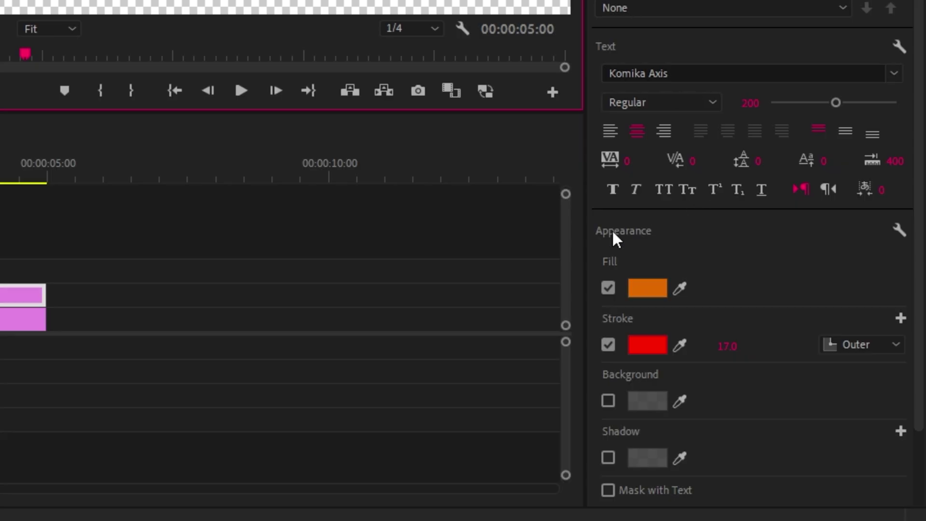
# Recolour the duplicated text on V2 with a white fill and a black stroke, 000000.
pyautogui.click(648, 288)
pyautogui.press('Return')
pyautogui.click(649, 342)
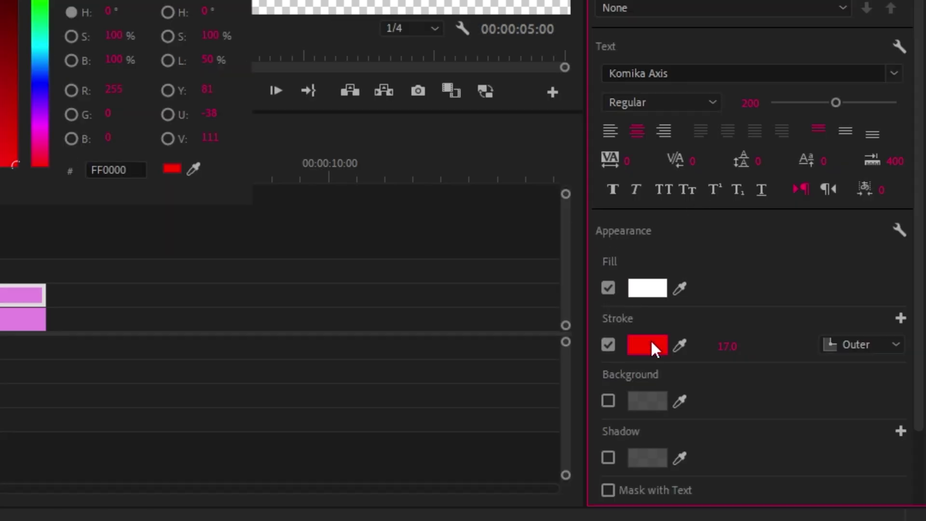
pyautogui.write('000000')
pyautogui.press('Return')
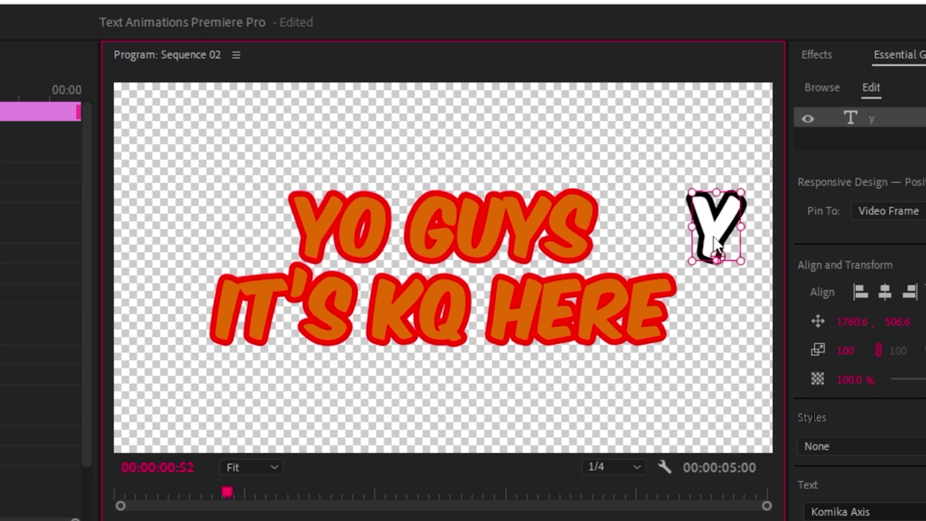
# Align the white Y over the first orange letter at about 600.1, 506.6 and duplicate its clip onto track V3.
pyautogui.moveTo(717, 246); pyautogui.dragTo(559, 234)
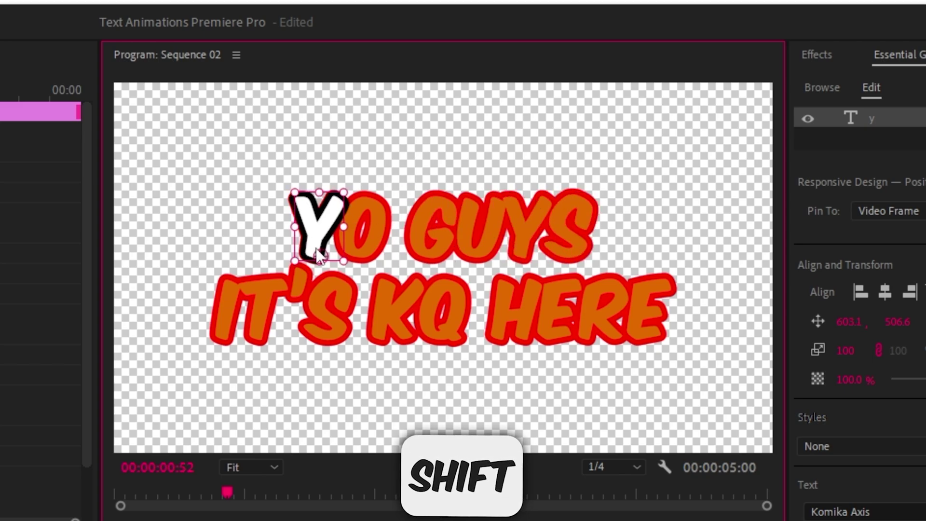
pyautogui.moveTo(318, 254); pyautogui.dragTo(315, 248)
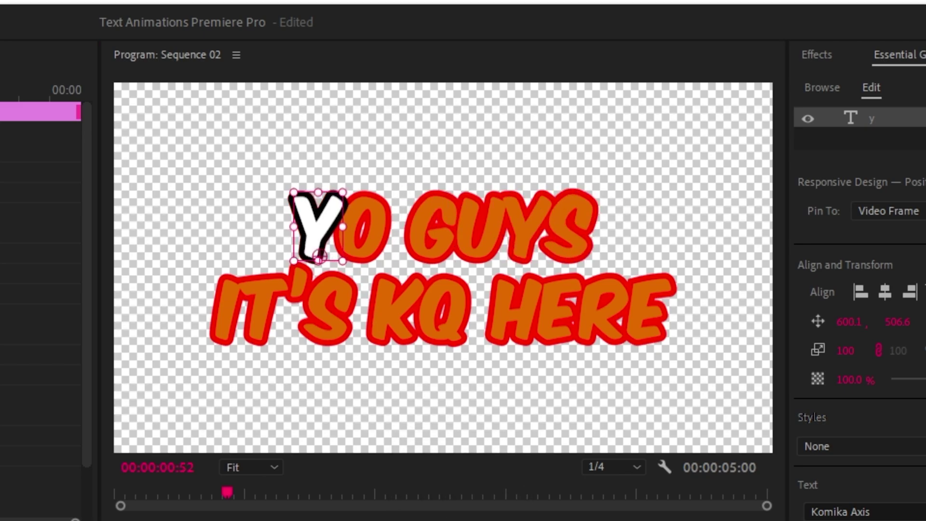
pyautogui.hotkey('ctrl', 'shift', 'a')
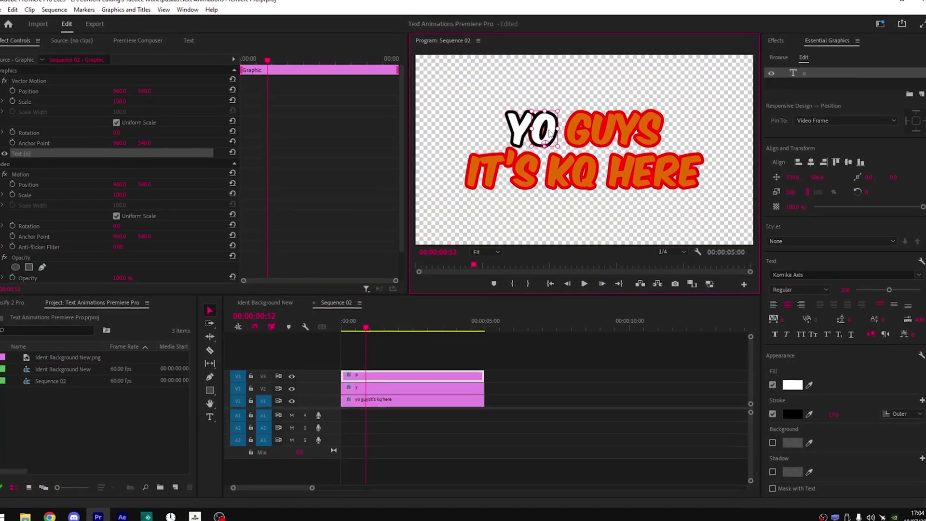
pyautogui.moveTo(360, 386); pyautogui.dragTo(359, 376)
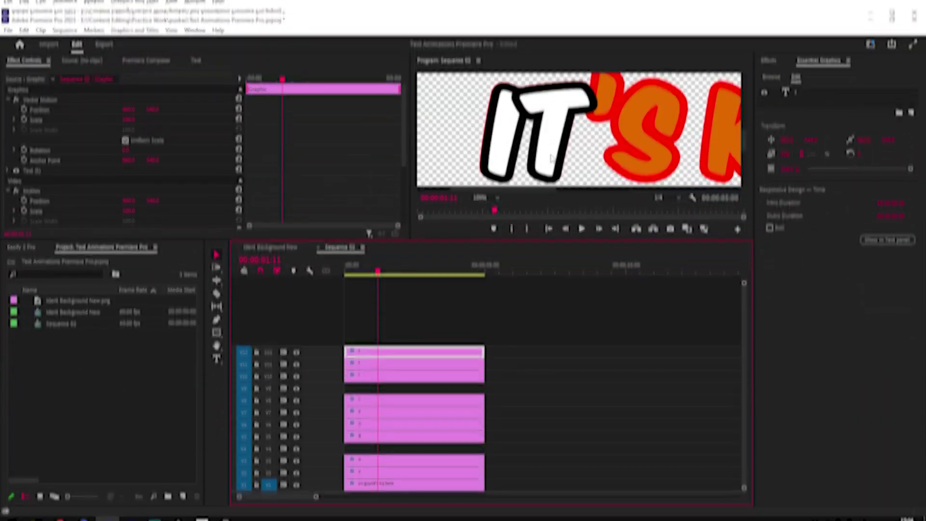
# Replace the letter in the topmost duplicated T clip with an apostrophe preceded by a period.
pyautogui.doubleClick(551, 144)
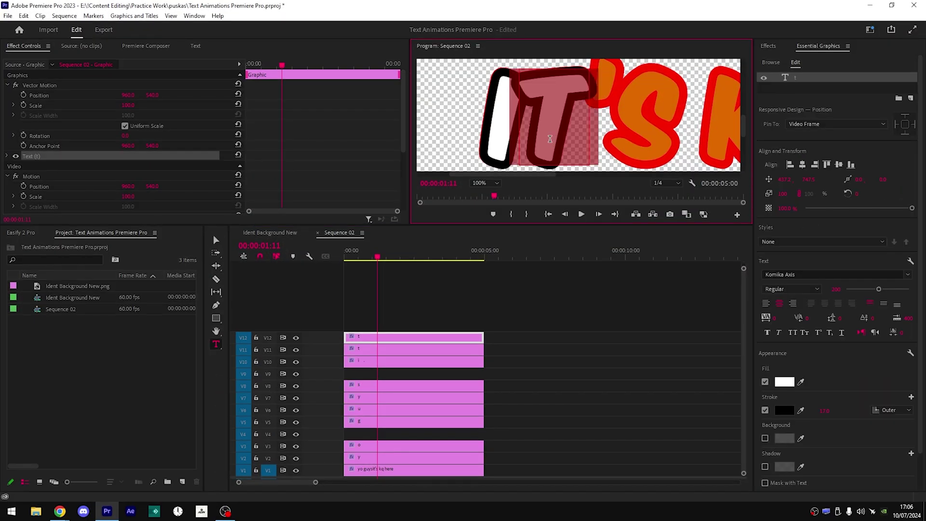
pyautogui.write('i')
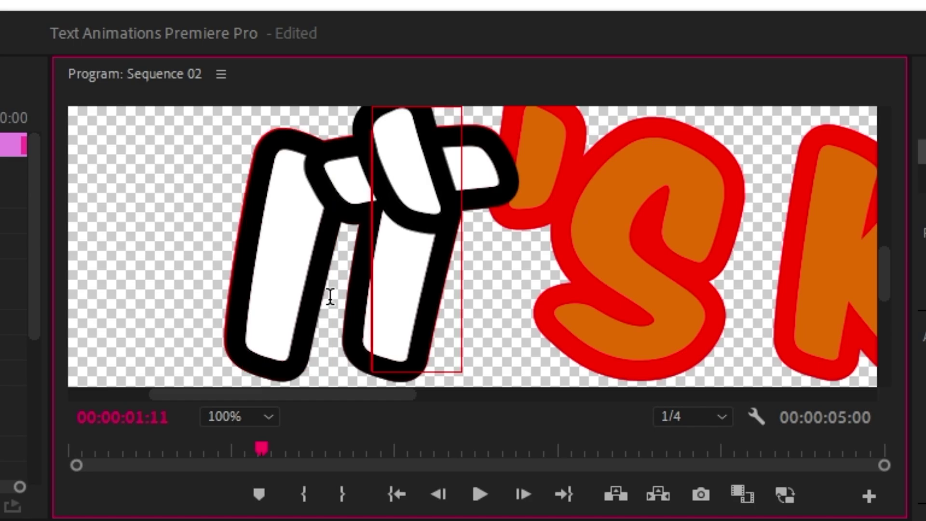
pyautogui.write('!')
# Select only the period in front of the apostrophe and turn off its fill and stroke.
pyautogui.moveTo(398, 329); pyautogui.dragTo(331, 341)
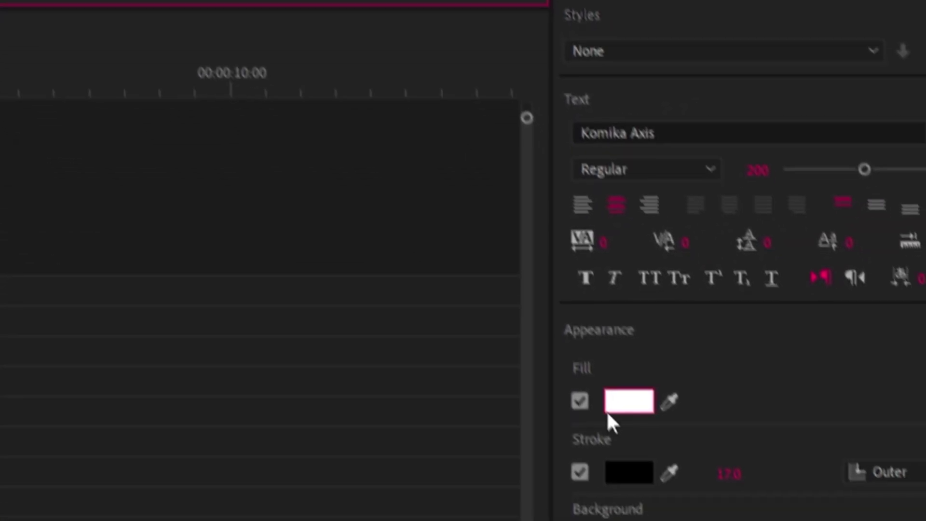
pyautogui.click(580, 401)
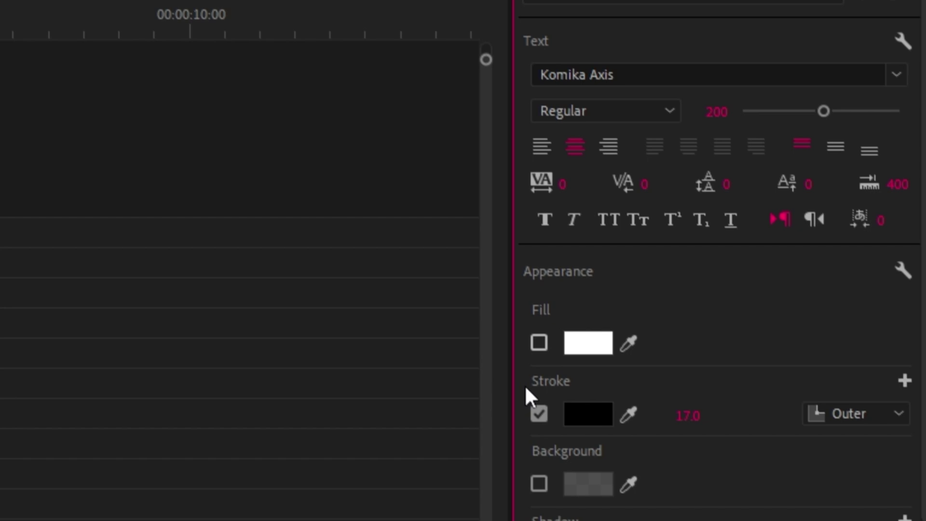
pyautogui.click(580, 472)
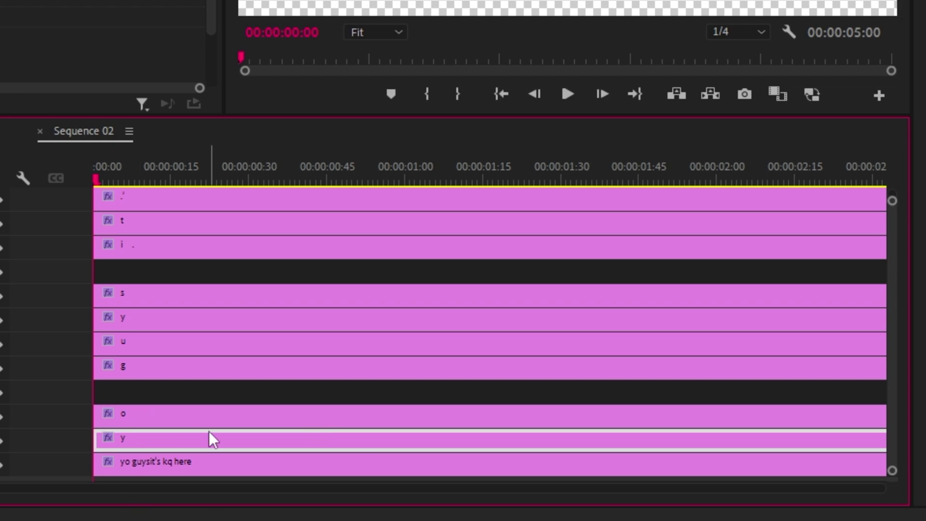
# Shift the "o" clip so it starts at 00:00:00:02, two frames after the first "y" clip.
pyautogui.press('Right')
pyautogui.press('Right')
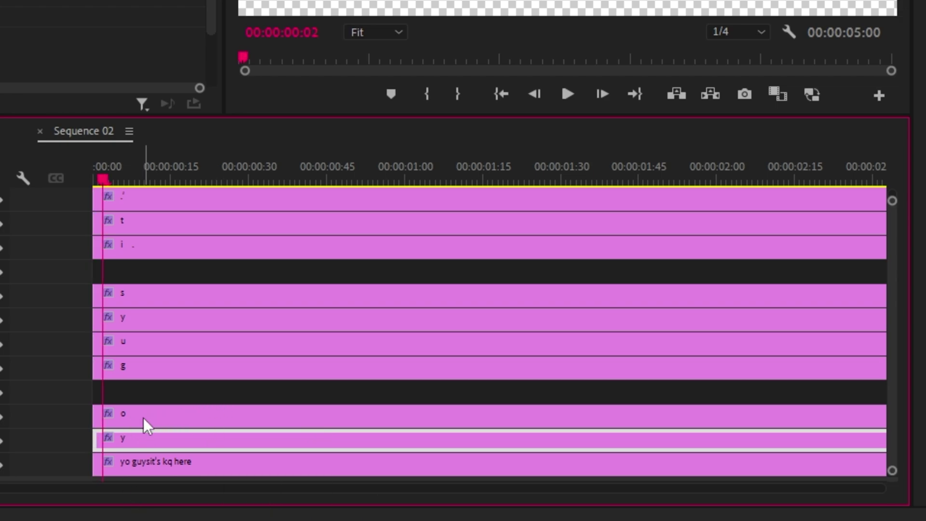
pyautogui.moveTo(143, 418); pyautogui.dragTo(155, 416)
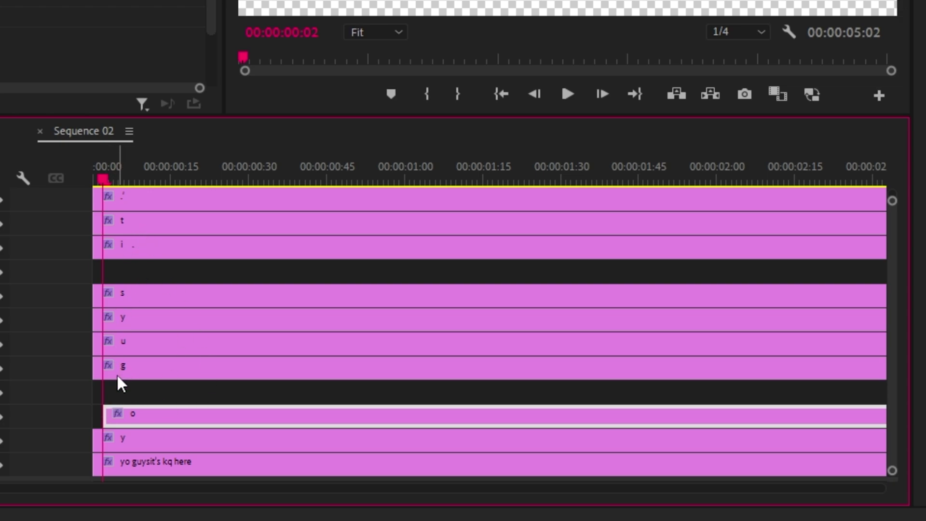
# Shift the "g" clip so it starts at 00:00:00:06, four frames after the "o" clip.
pyautogui.press('Right')
pyautogui.press('Right')
pyautogui.press('Right')
pyautogui.press('Right')
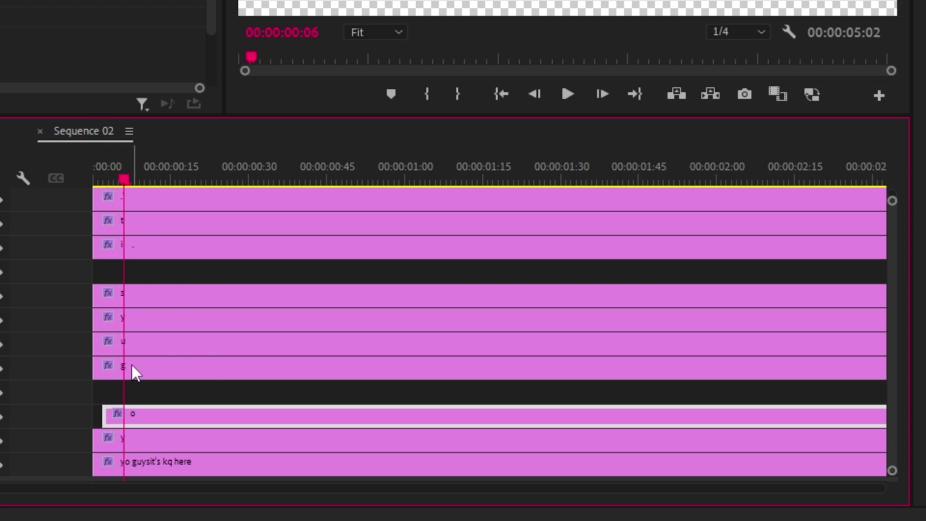
pyautogui.moveTo(132, 365); pyautogui.dragTo(163, 366)
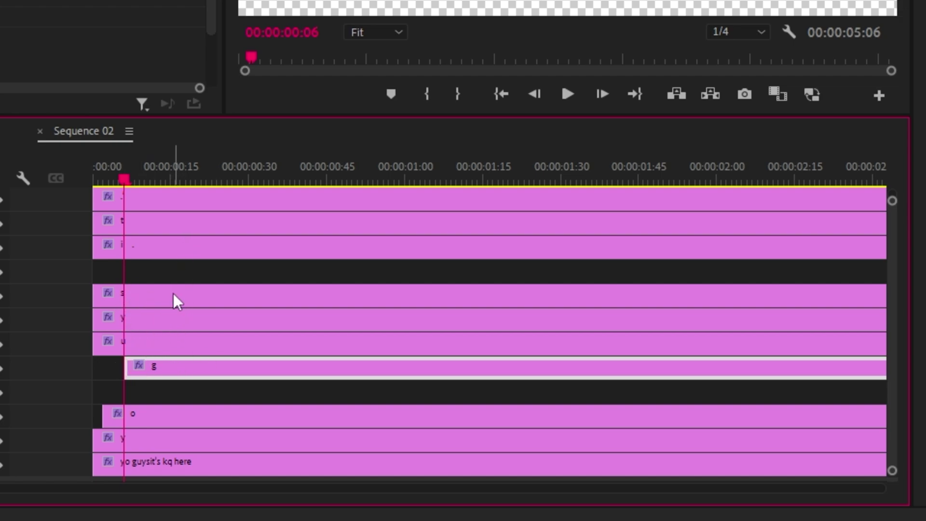
# Stagger the remaining "guys" letters two frames apart, starting "u" at frame 8, "y" at frame 10 and "s" at frame 12.
pyautogui.press('Right')
pyautogui.press('Right')
pyautogui.moveTo(149, 338); pyautogui.dragTo(191, 348)
pyautogui.press('Right')
pyautogui.press('Right')
pyautogui.moveTo(170, 322); pyautogui.dragTo(222, 320)
# Shift the "i" clip so it starts four frames after the "s" clip of "guys".
pyautogui.press('Right')
pyautogui.press('Right')
pyautogui.moveTo(166, 294); pyautogui.dragTo(228, 295)
pyautogui.press('Right')
pyautogui.press('Right')
pyautogui.press('Right')
pyautogui.press('Right')
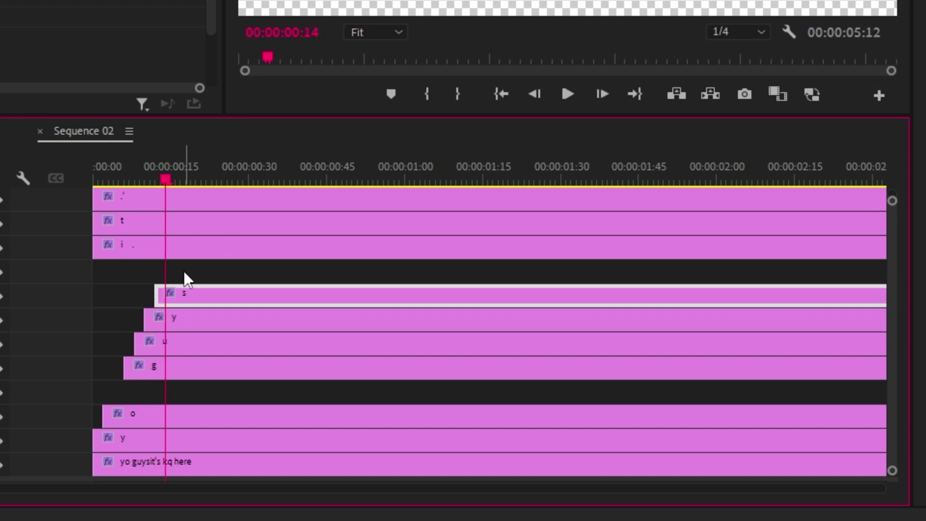
pyautogui.moveTo(155, 244); pyautogui.dragTo(239, 246)
pyautogui.scroll(5, 890, 278)
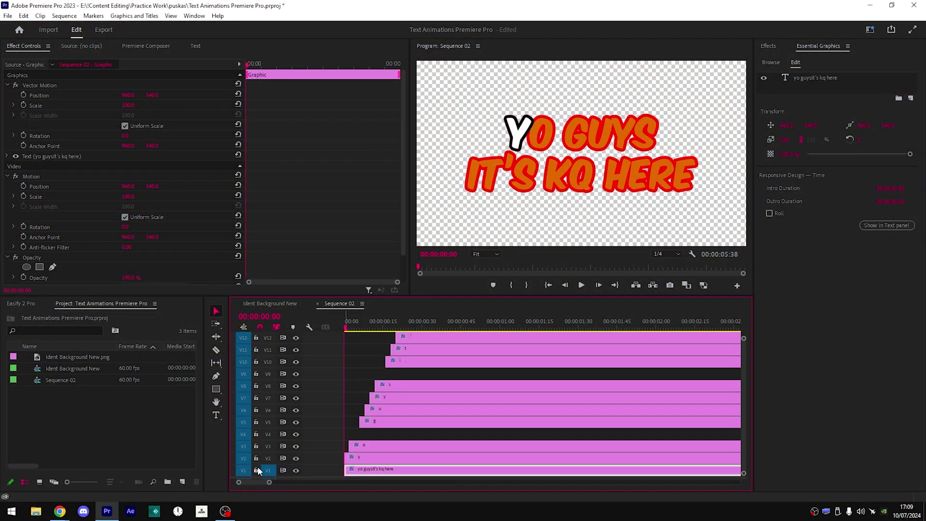
# Hide the orange guide text track V1, play the letter animation and return to the sequence start.
pyautogui.click(297, 470)
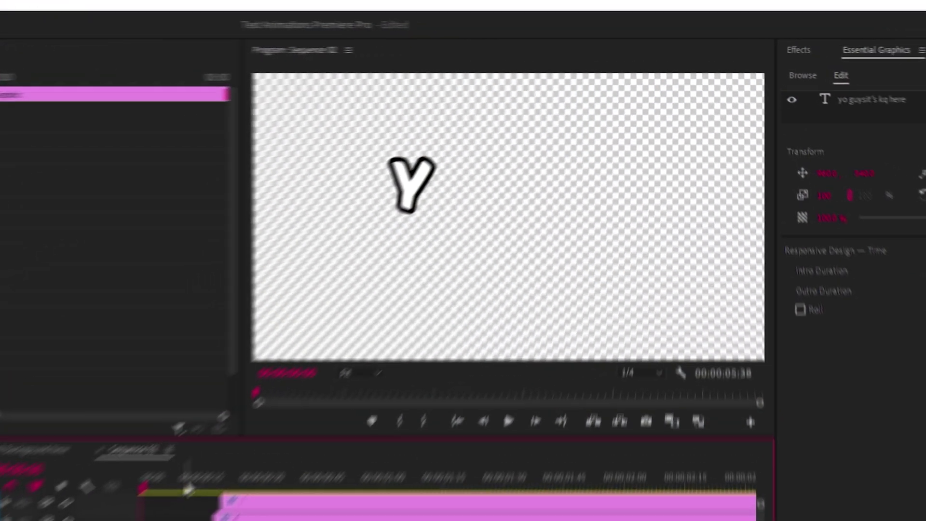
pyautogui.press('space')
pyautogui.press('Home')
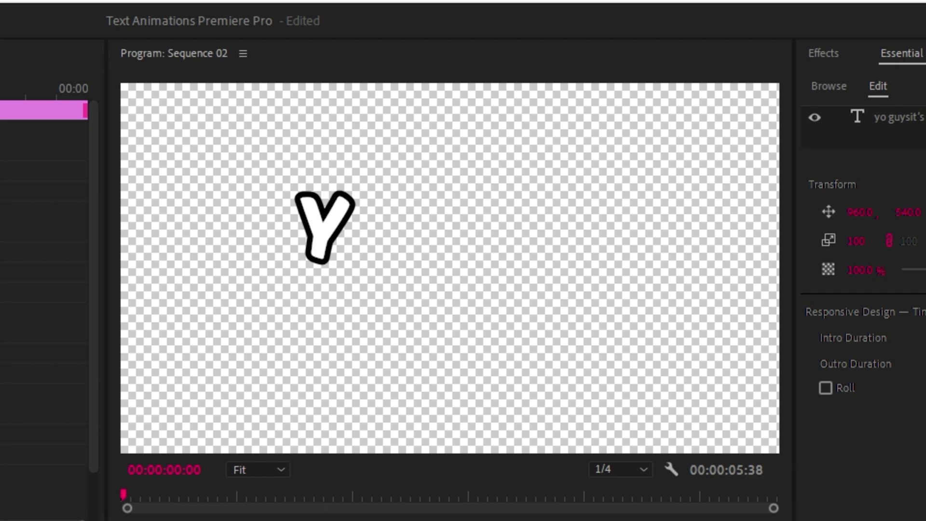
pyautogui.moveTo(420, 321); pyautogui.dragTo(401, 319)
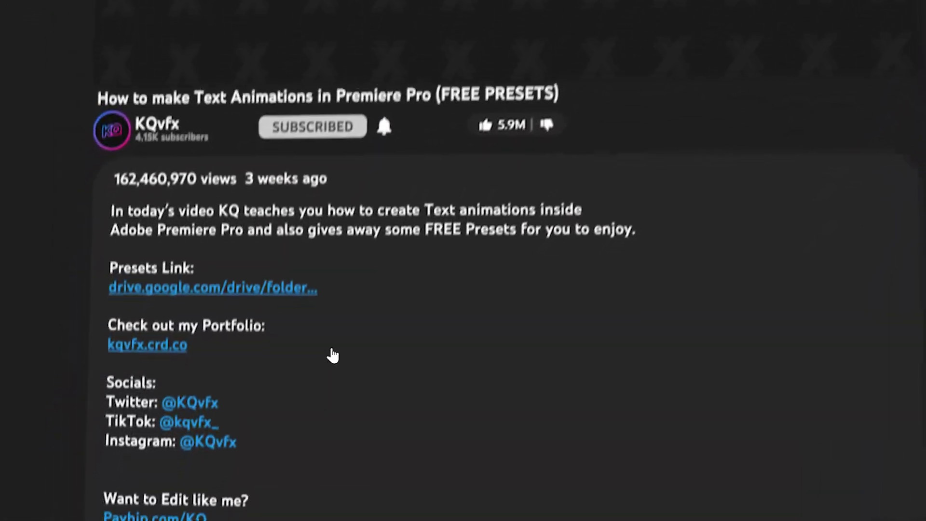
# Open the free text presets link in the video description, then switch to Premiere Pro and import the presets.
pyautogui.click(205, 288)
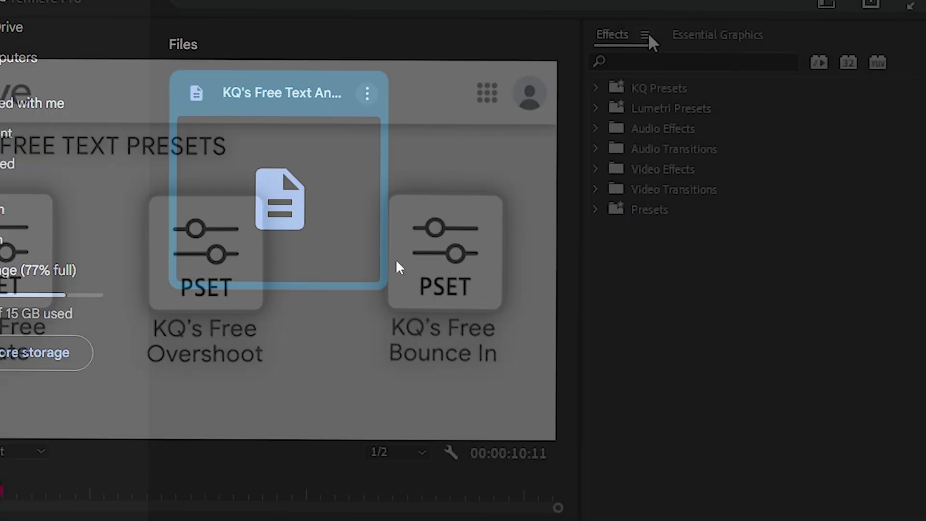
pyautogui.click(645, 41)
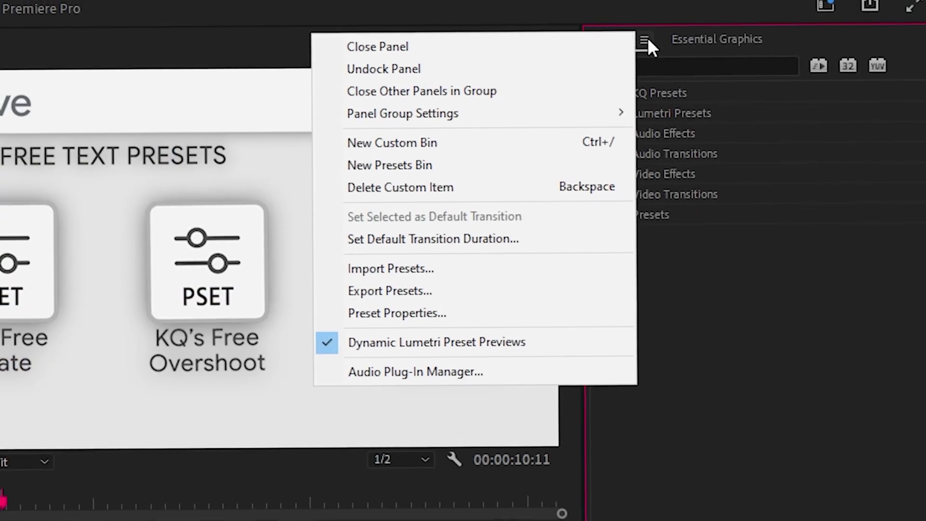
pyautogui.click(490, 270)
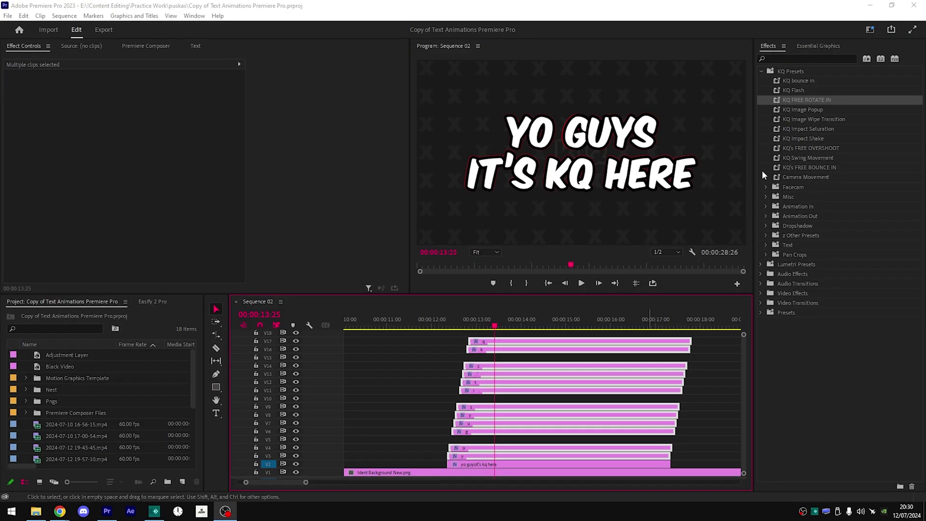
# Apply the KQ FREE ROTATE IN preset to all the selected letter clips and scrub through the animation to 00:00:13:31.
pyautogui.click(784, 102)
pyautogui.moveTo(542, 358); pyautogui.dragTo(542, 355)
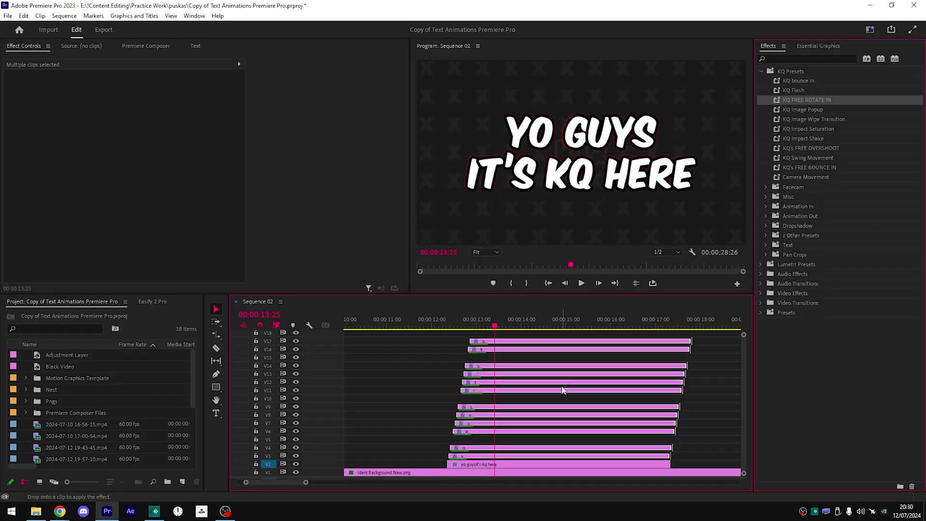
pyautogui.click(470, 316)
pyautogui.moveTo(470, 314); pyautogui.dragTo(500, 303)
# Select the first "y" clip and move its KQ FREE ROTATE IN Transform anchor point onto the letter Y, at about 590.3, 427.5.
pyautogui.click(469, 449)
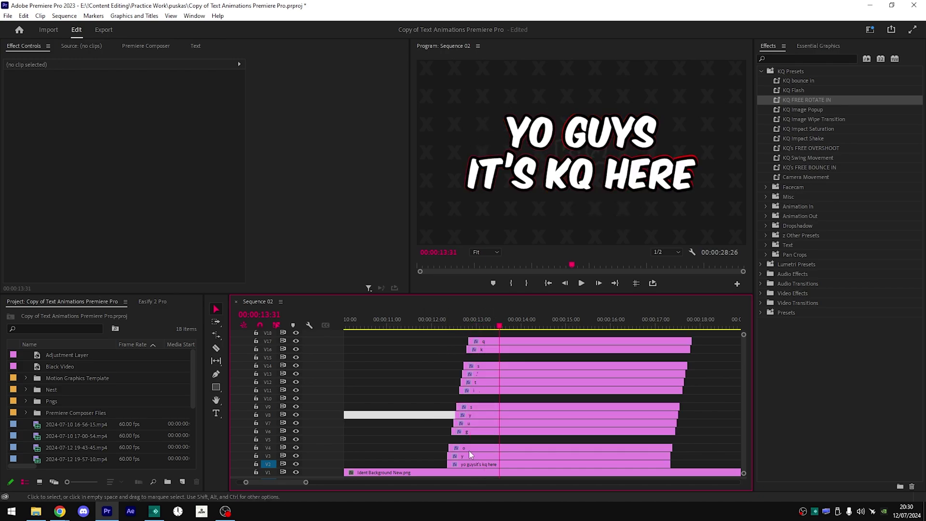
pyautogui.click(123, 270)
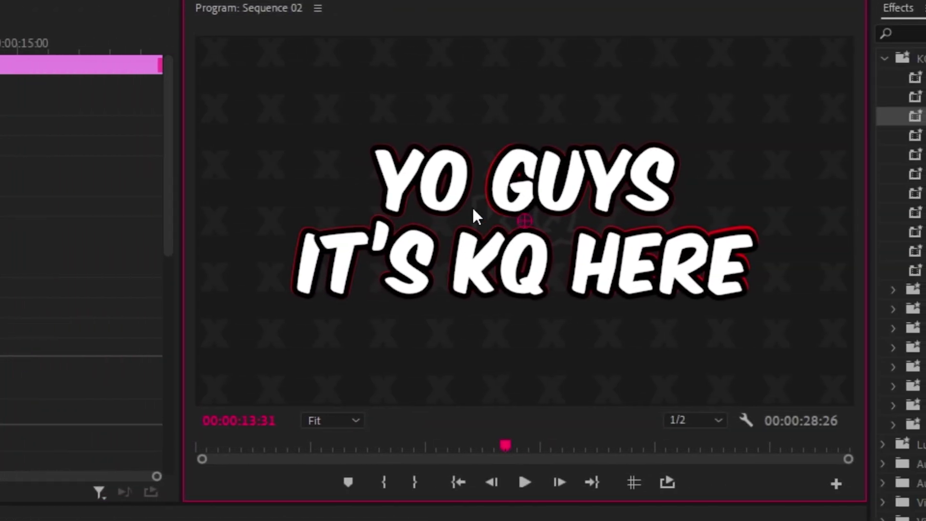
pyautogui.moveTo(400, 184); pyautogui.dragTo(395, 182)
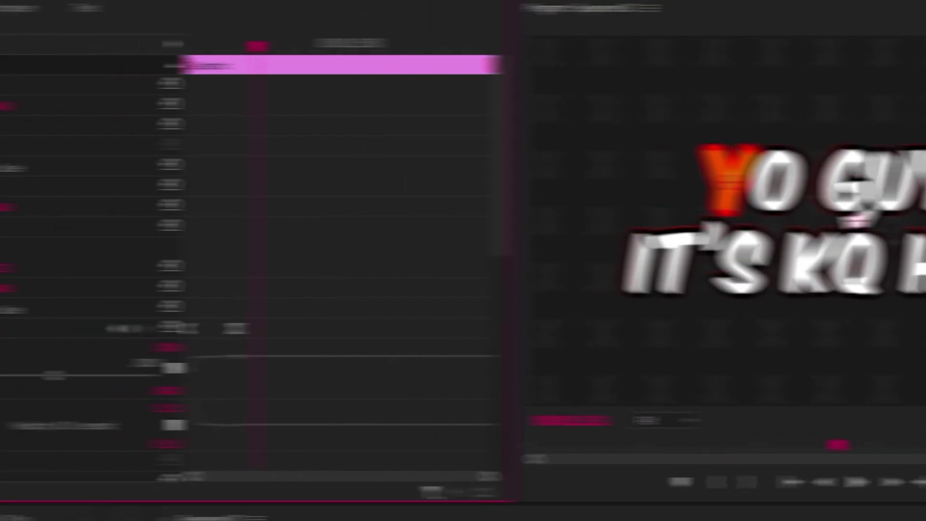
# Copy the Transform anchor point's horizontal value, 590.3, into the horizontal value of the effect's Position.
pyautogui.click(214, 267)
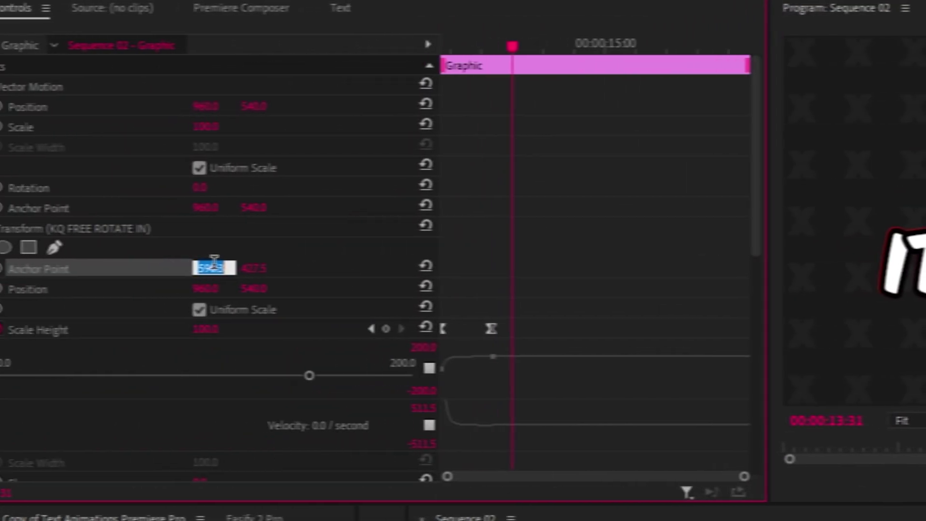
pyautogui.press('Return')
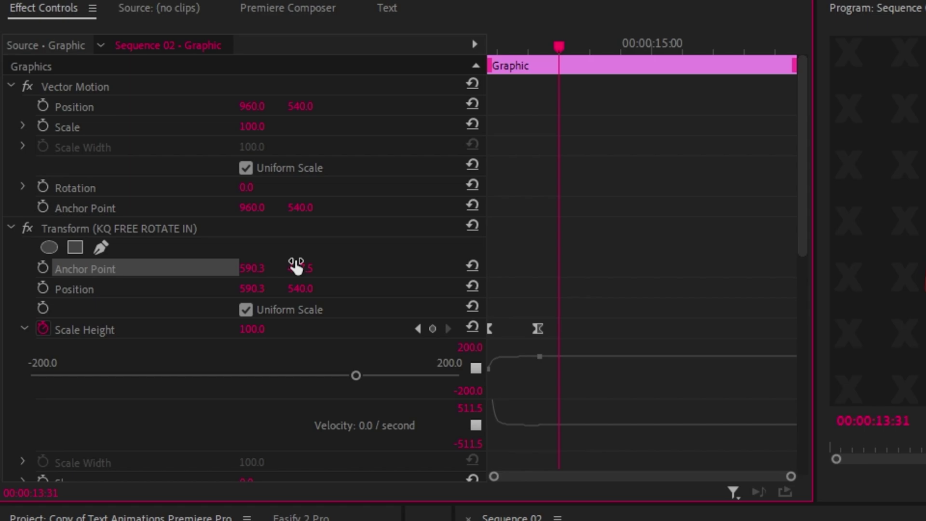